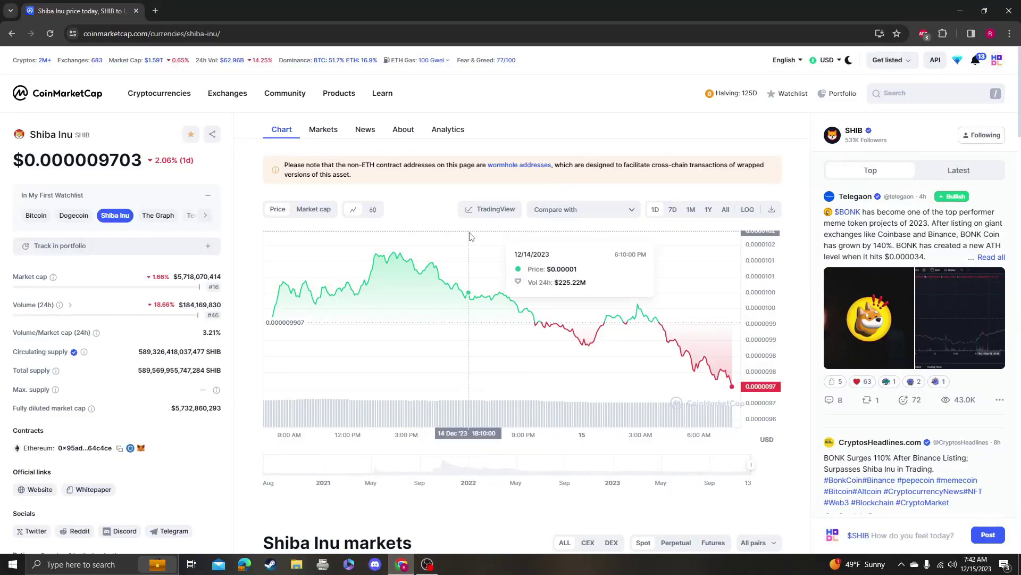
# - Add Relative Strength Index and Stochastic RSI to the SHIB/USDT daily chart via an 'rsi' search
pyautogui.click(491, 209)
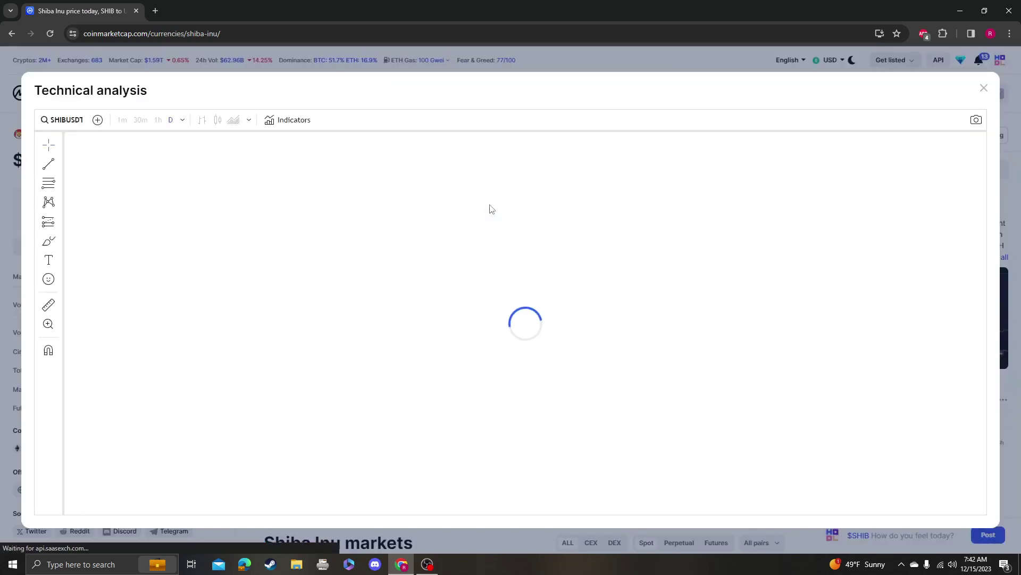
pyautogui.click(288, 119)
pyautogui.write('rsi')
pyautogui.click(466, 242)
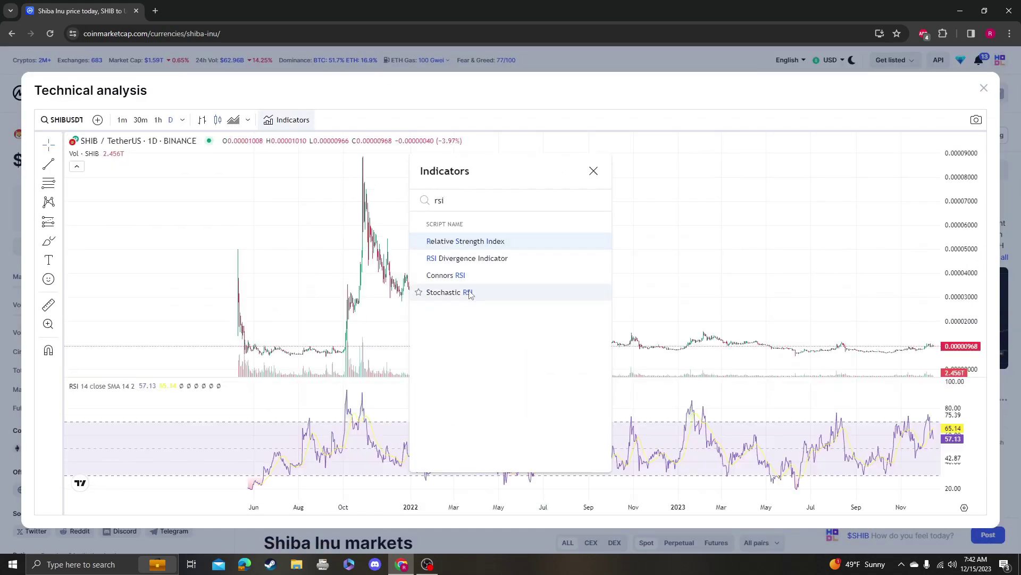
pyautogui.click(449, 292)
pyautogui.click(594, 171)
pyautogui.scroll(5, 558, 224)
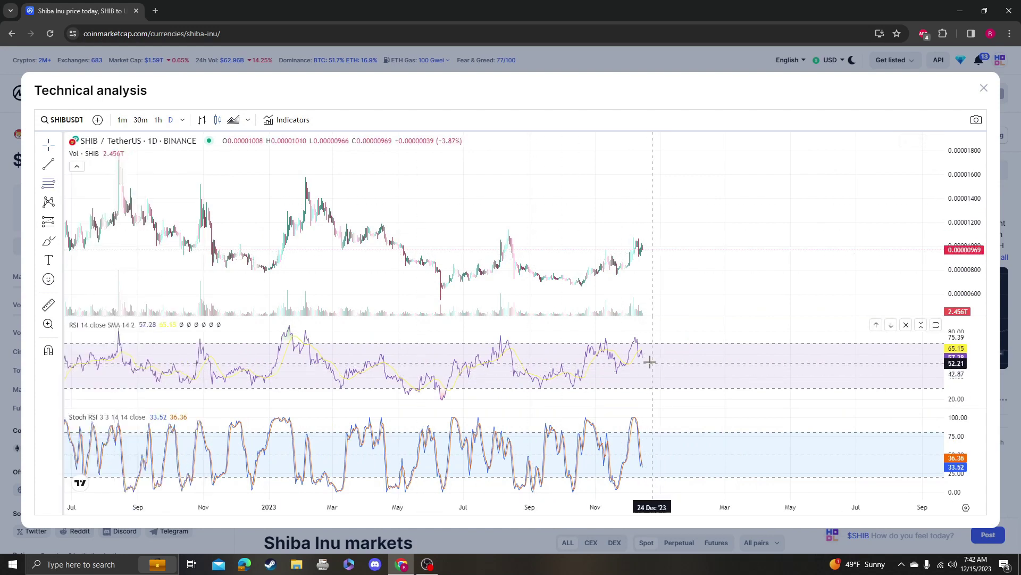
pyautogui.scroll(-3, 518, 167)
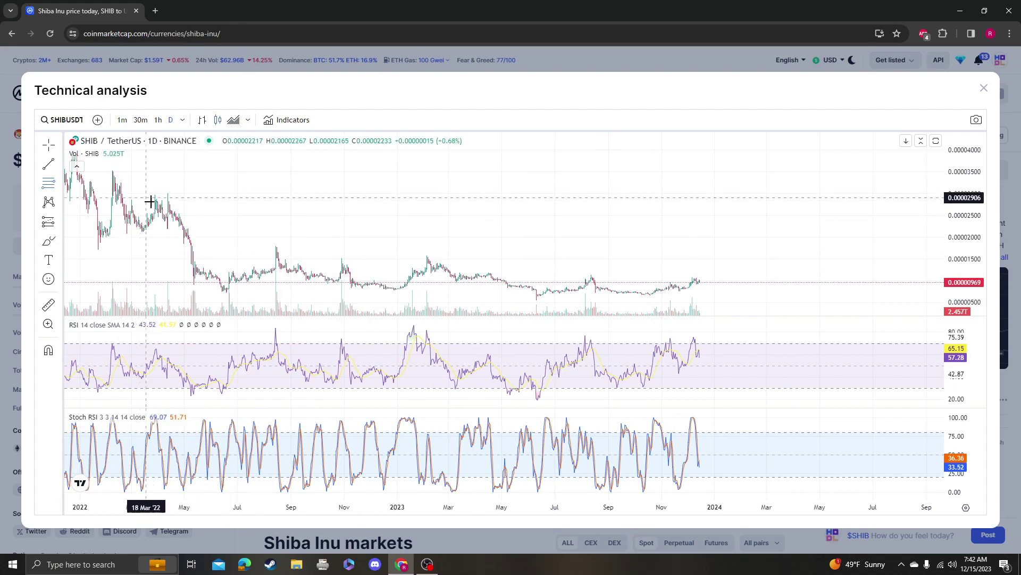
pyautogui.scroll(-2, 166, 229)
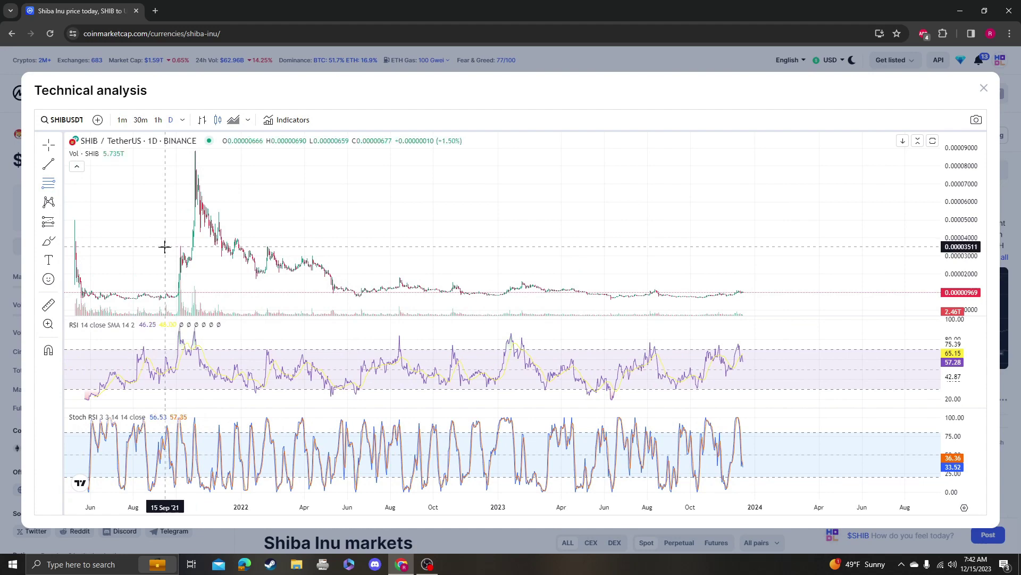
# - Cancel a stray projection, then start a Fib Retracement anchored at the 02 May '22 price
pyautogui.click(165, 246)
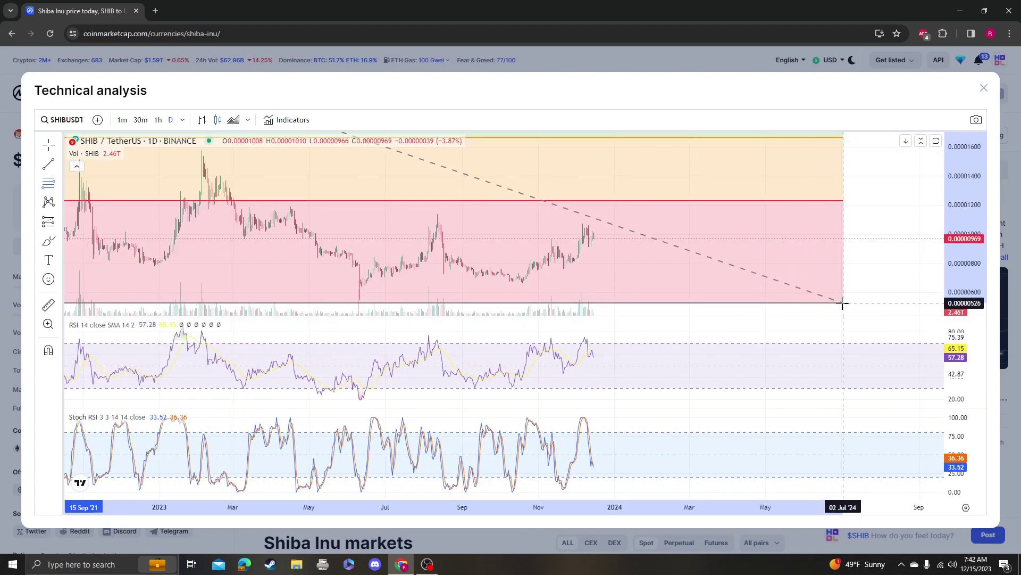
pyautogui.press('Escape')
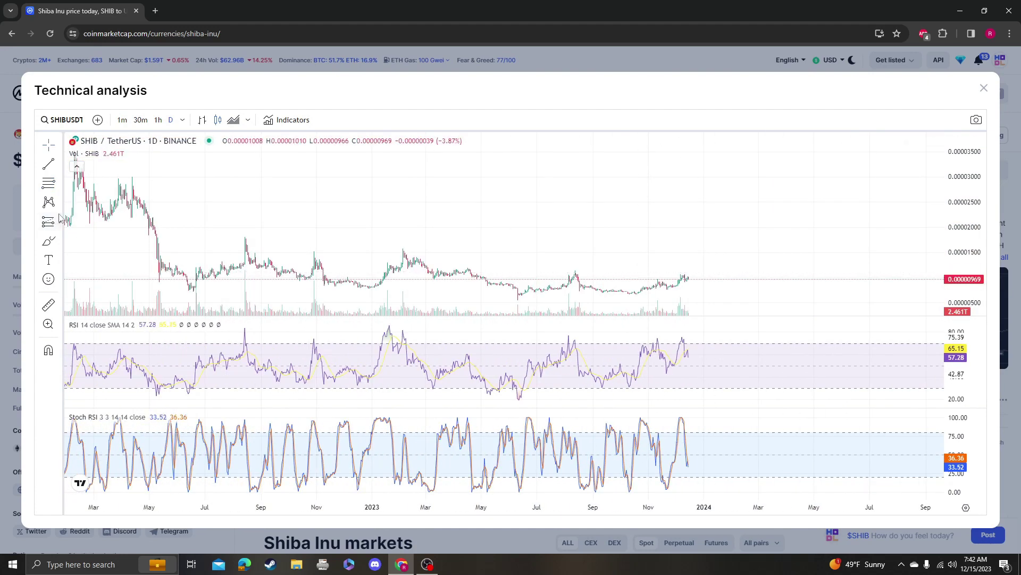
pyautogui.click(48, 183)
pyautogui.click(111, 183)
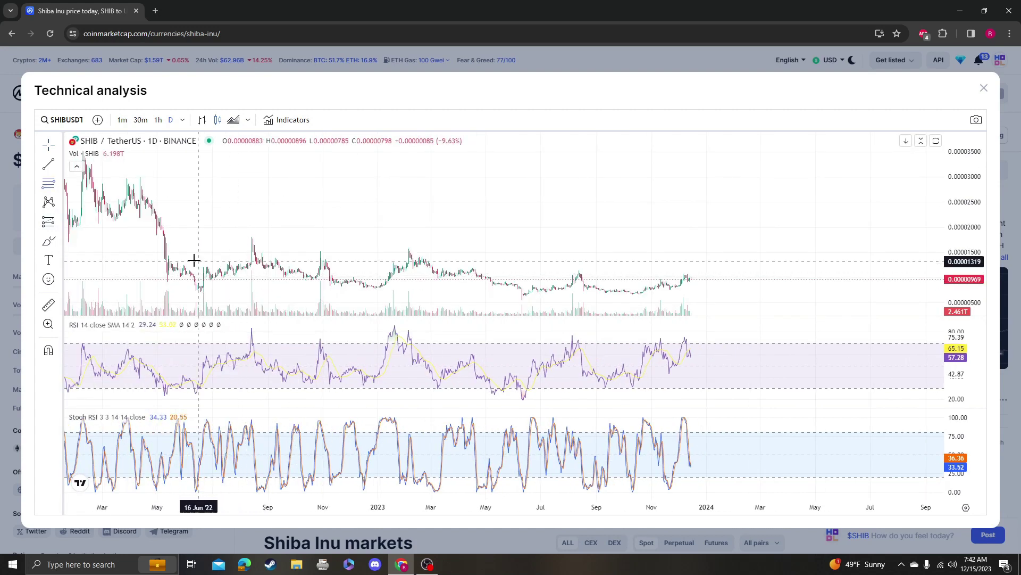
pyautogui.scroll(3, 184, 248)
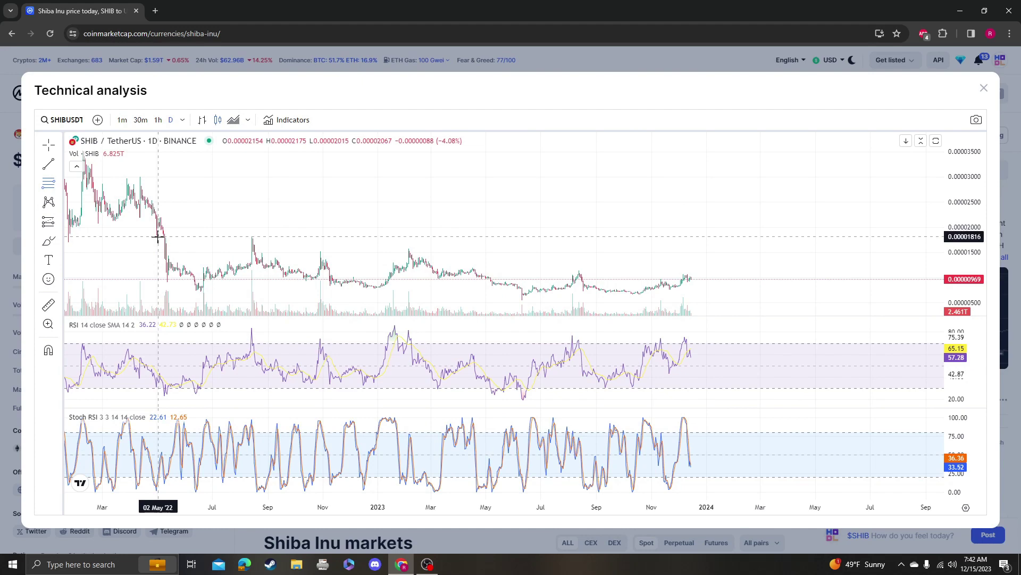
pyautogui.click(158, 237)
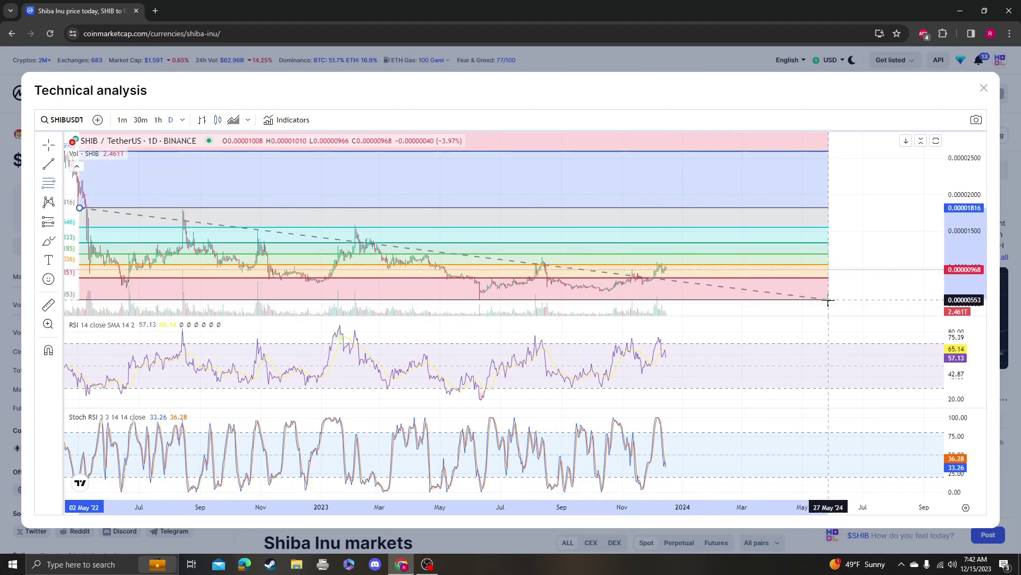
pyautogui.click(828, 301)
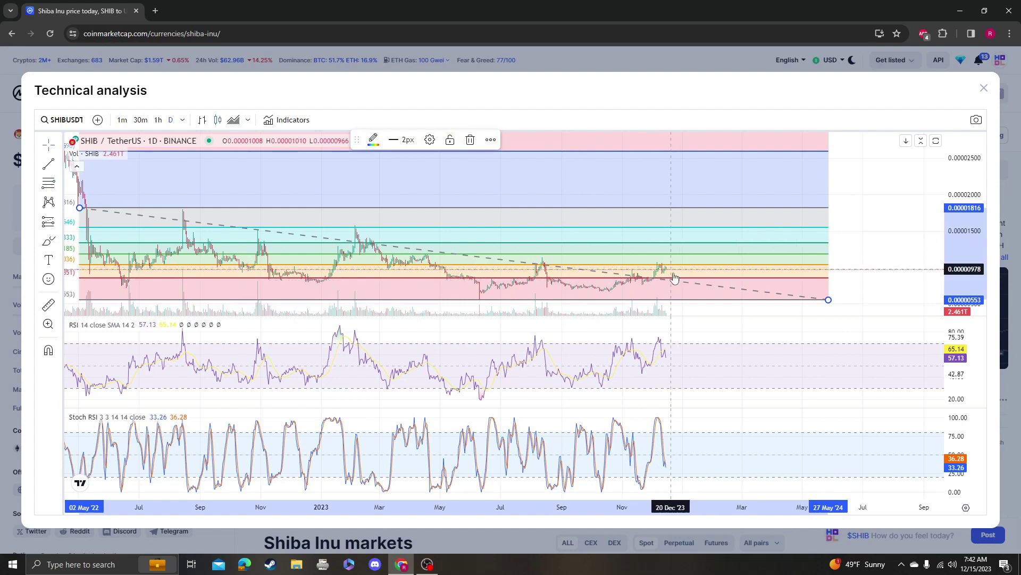
pyautogui.scroll(1, 644, 244)
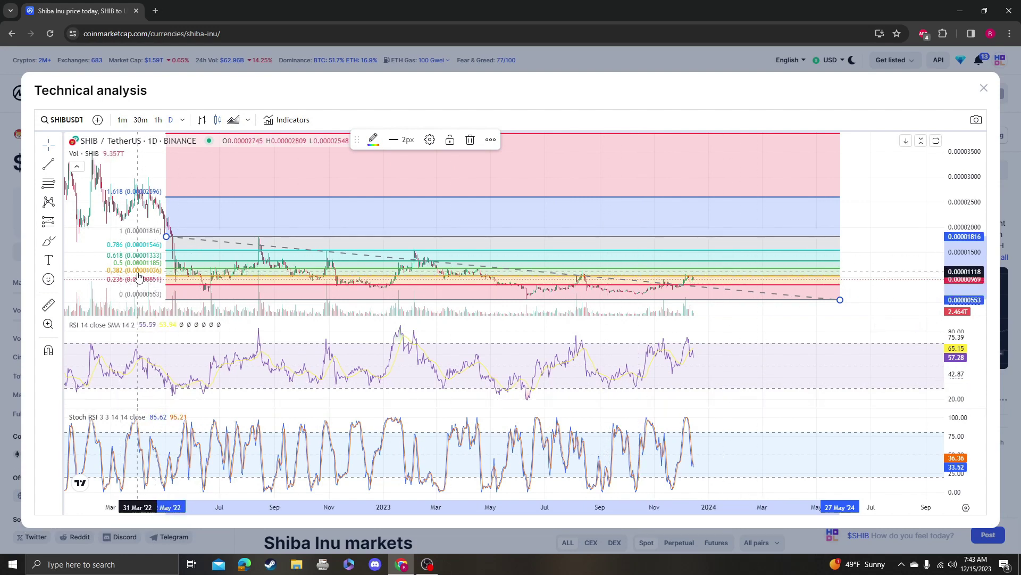
pyautogui.scroll(5, 465, 208)
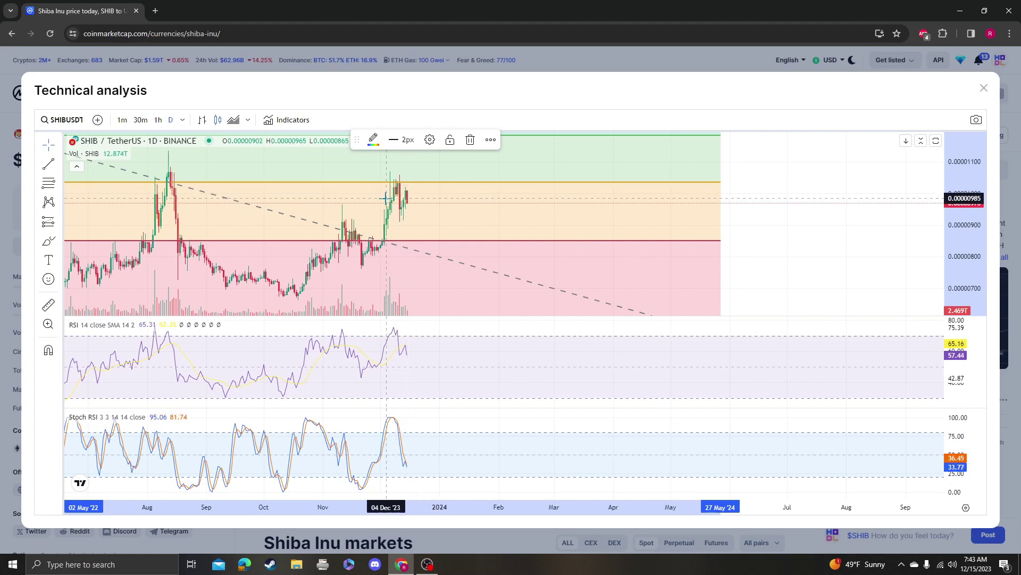
pyautogui.scroll(-2, 385, 197)
pyautogui.scroll(-2, 385, 197)
pyautogui.scroll(-2, 494, 253)
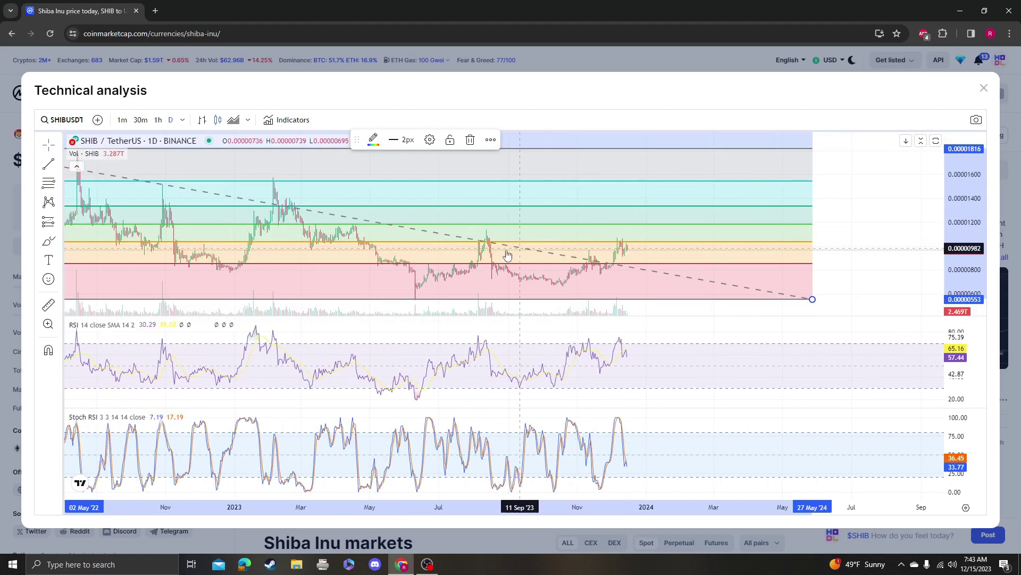
pyautogui.scroll(-2, 494, 254)
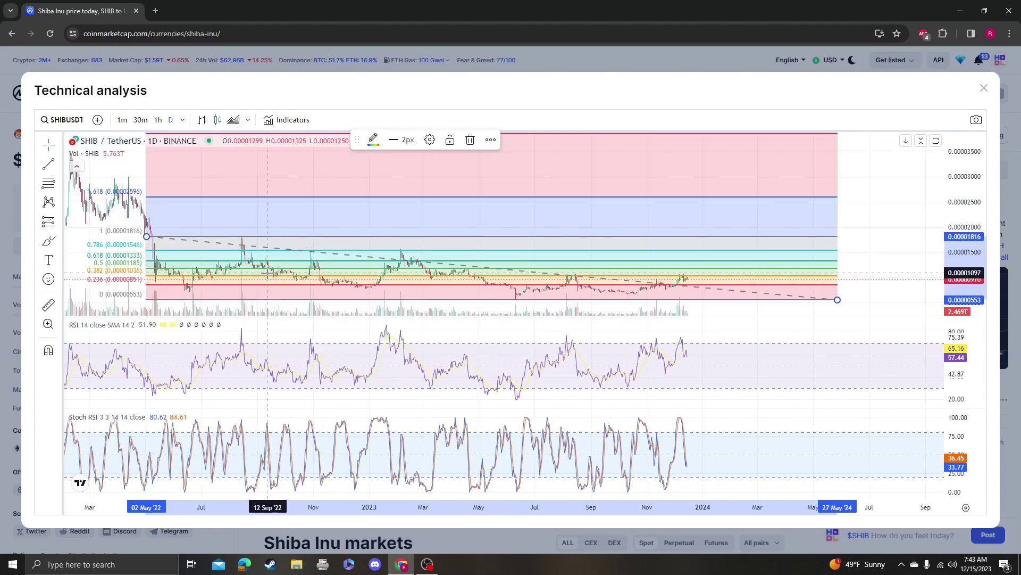